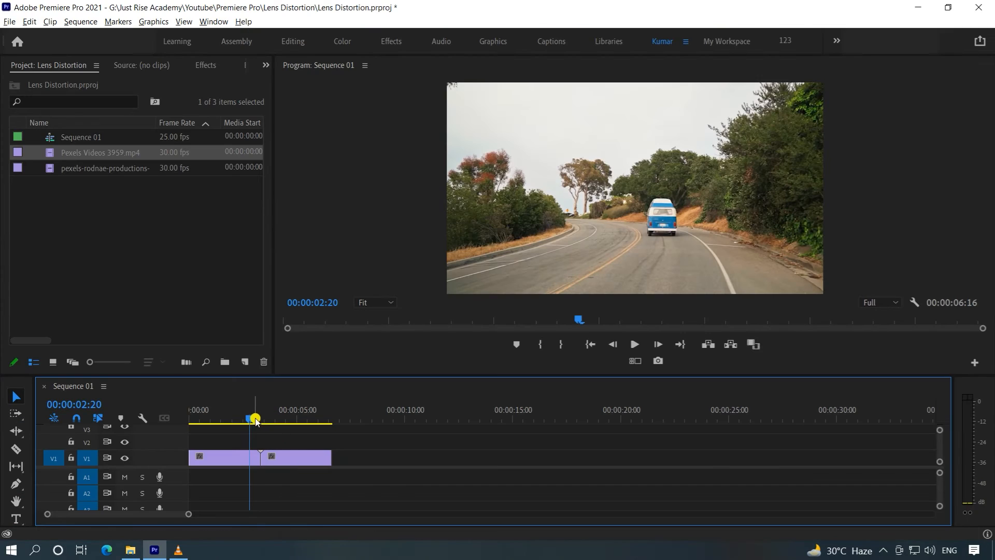
drag(251, 417, 244, 418)
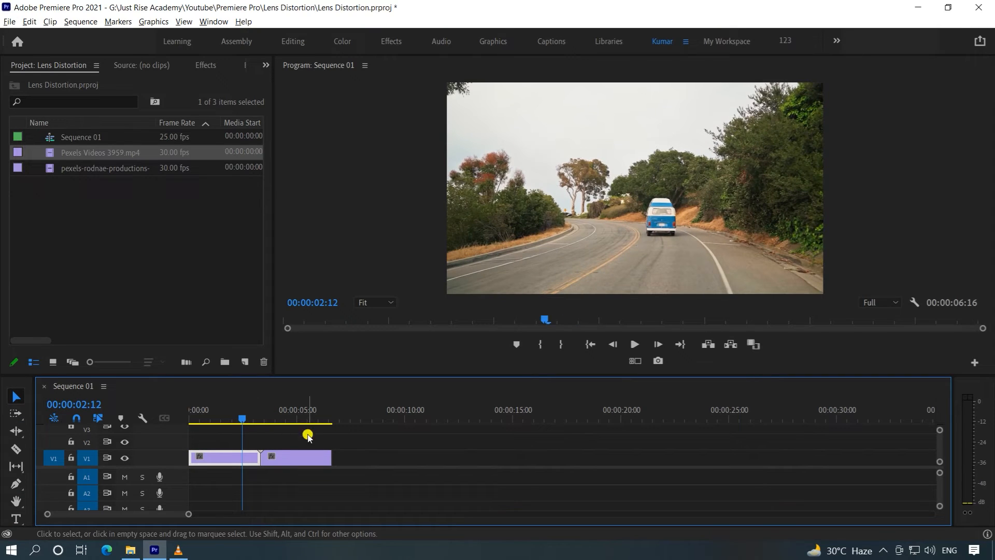
key(space)
click(249, 418)
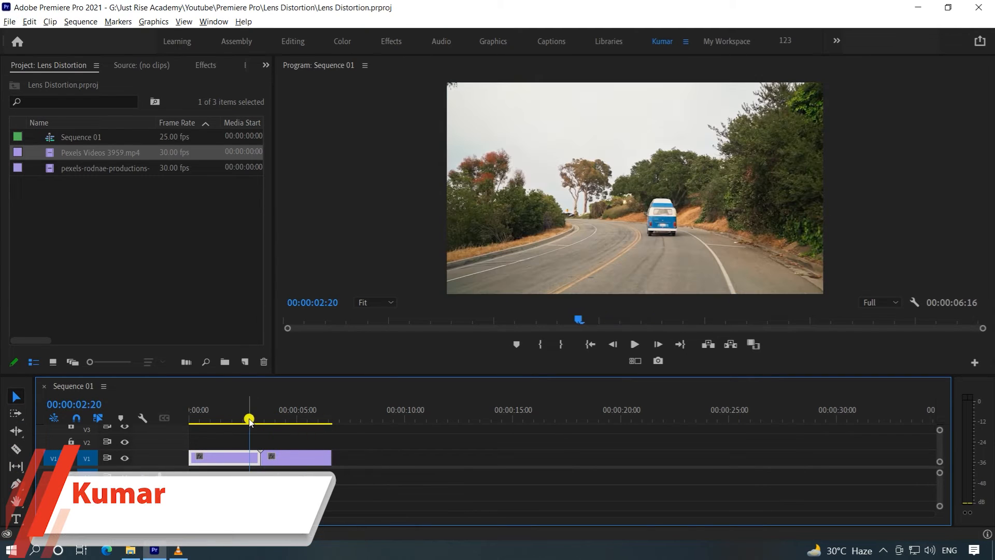
mouse_move(249, 420)
mouse_down()
mouse_move(275, 426)
mouse_move(249, 428)
mouse_up()
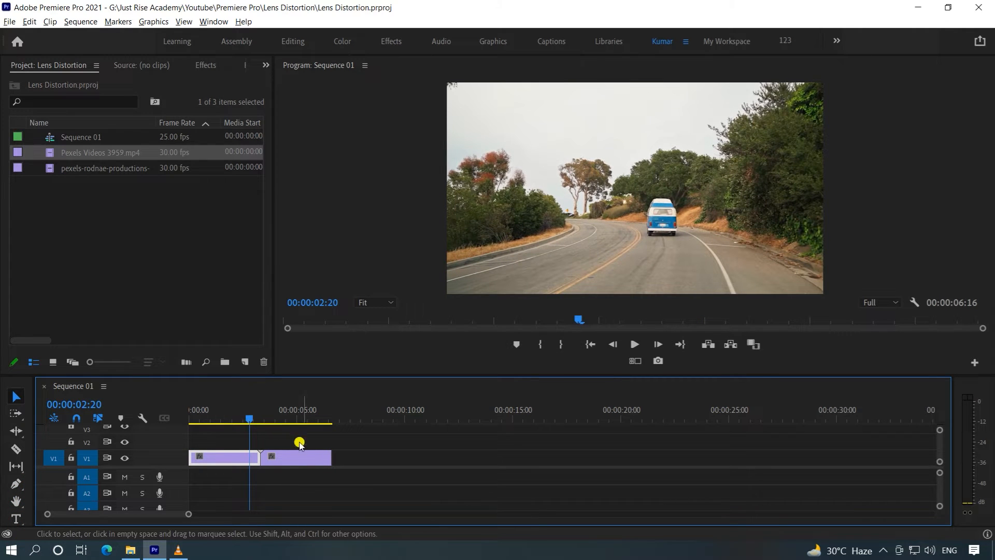
Split the road clip at 00:00:03:02 and the sea clip at 00:00:03:16, just before and after their shared edit point
key(equal)
key(equal)
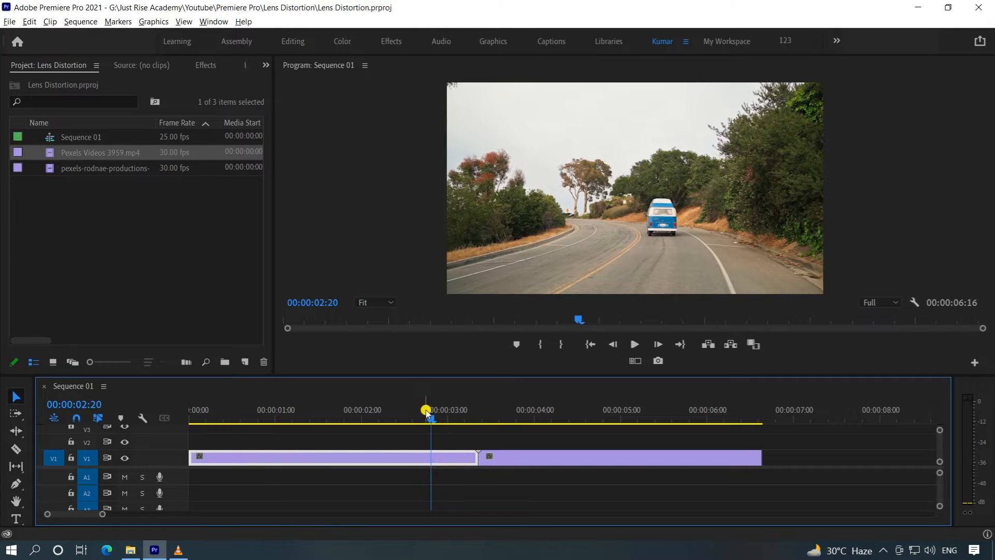
drag(431, 415, 456, 442)
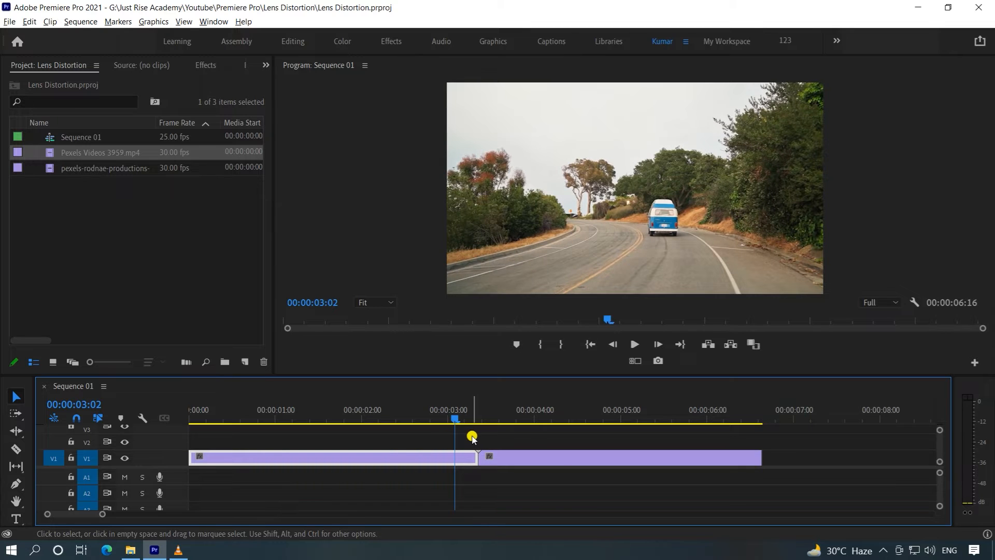
key(ctrl+k)
click(464, 455)
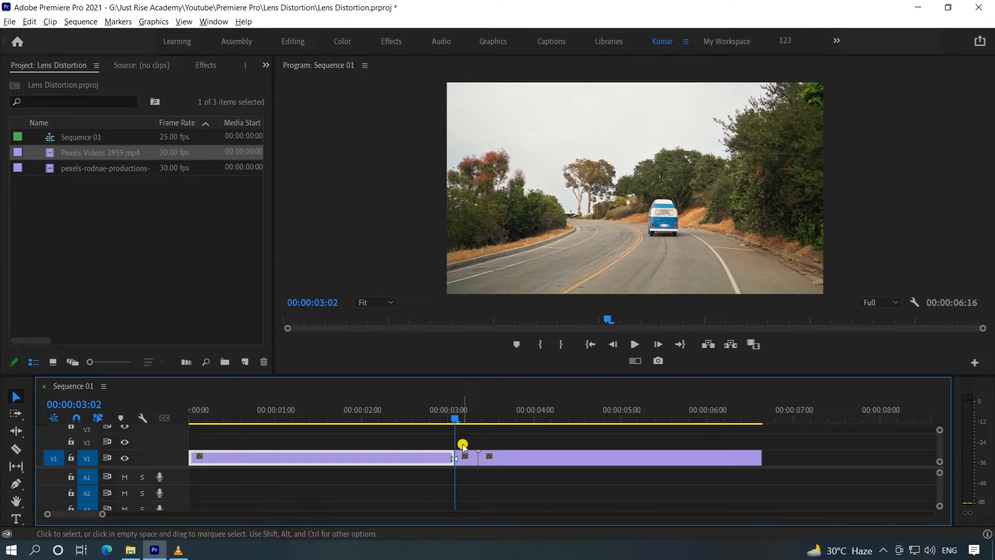
drag(456, 415, 506, 430)
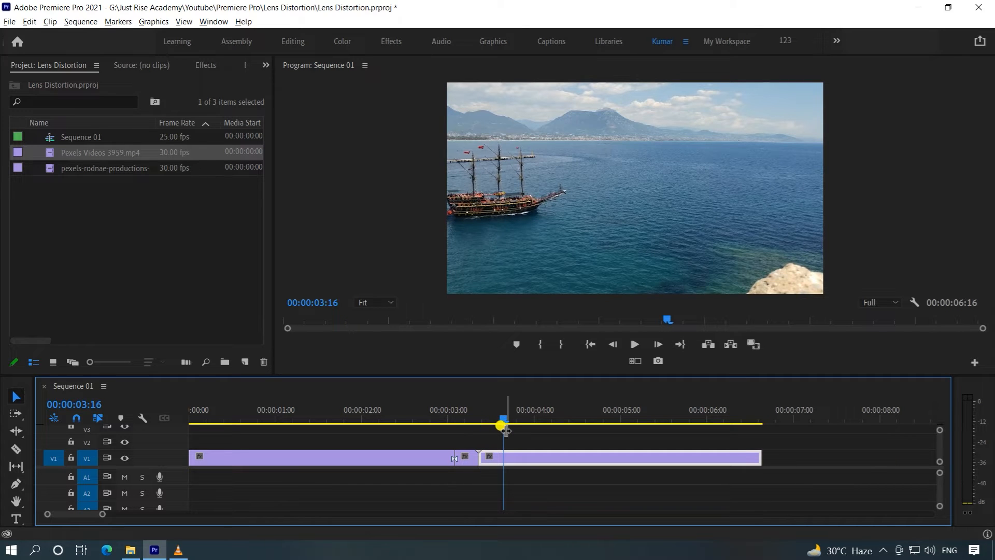
key(ctrl+k)
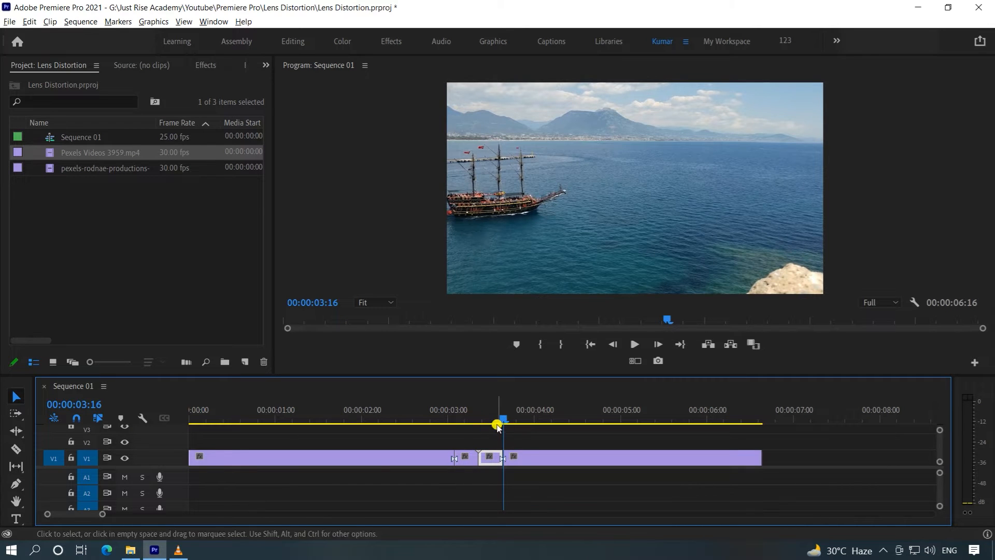
Nest the two short segments on either side of the edit point into one nested sequence with the default name
drag(467, 442, 493, 481)
click(491, 457)
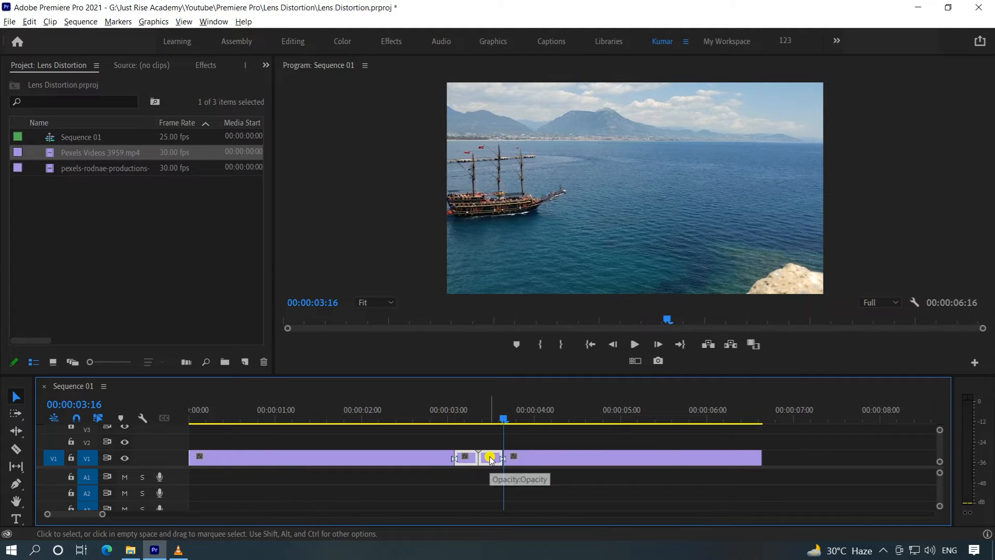
right_click(490, 458)
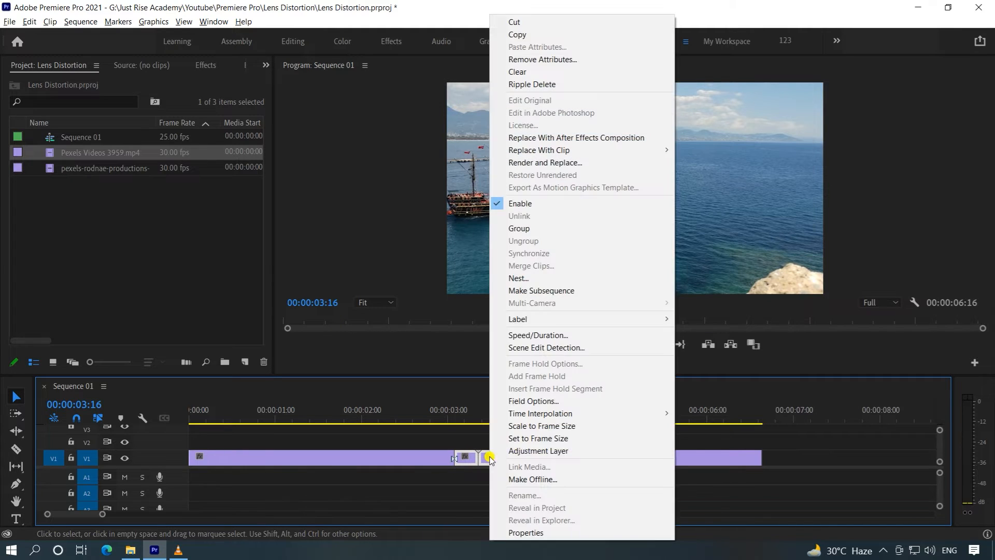
click(517, 278)
click(475, 291)
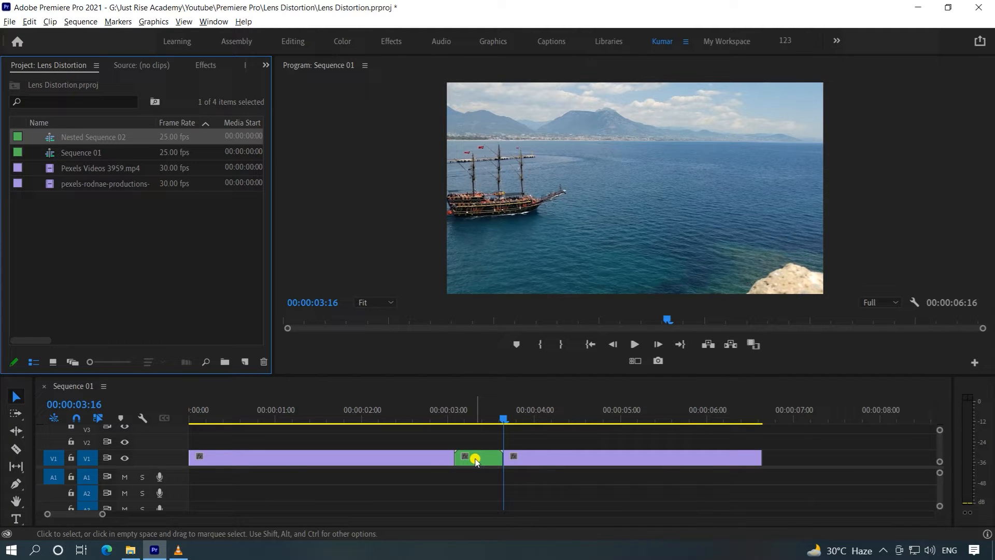
Find the Lens Distortion video effect by searching for "Len" and apply it to the nested clip on V1
click(193, 67)
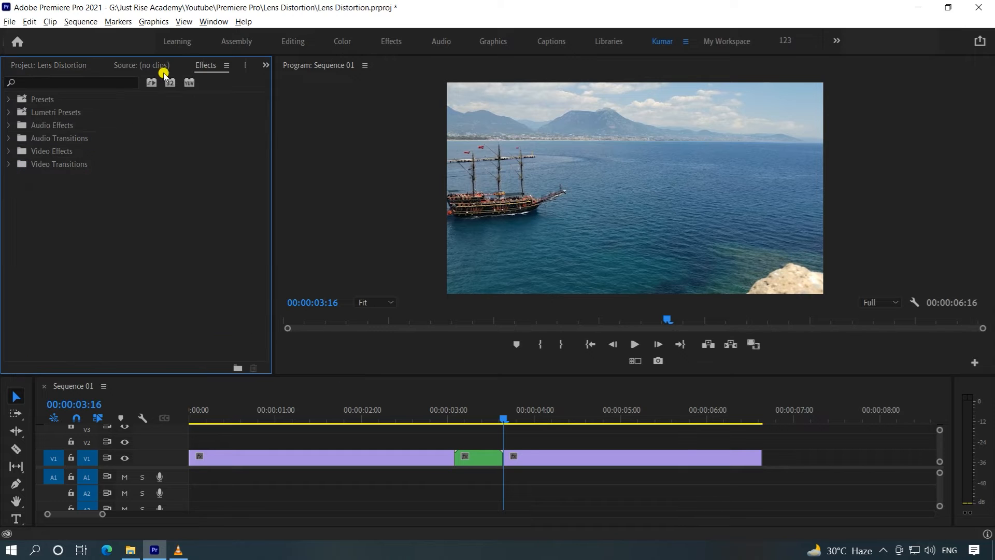
click(71, 79)
text(Len)
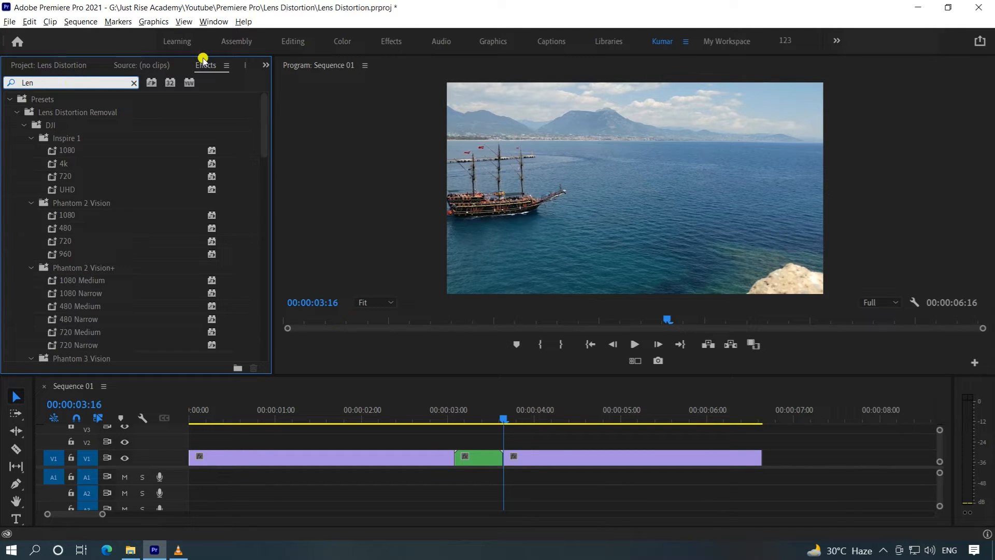
drag(265, 120, 248, 334)
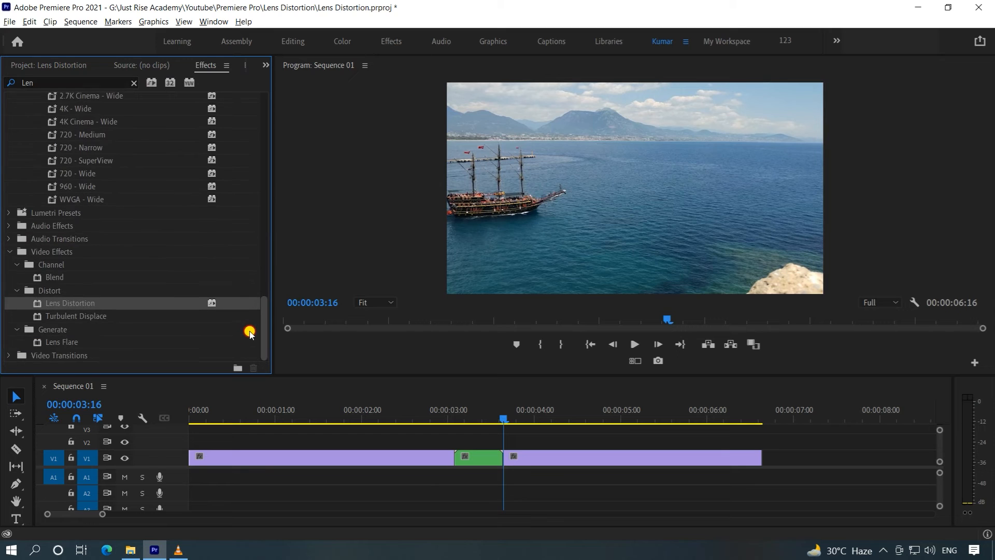
drag(83, 306, 478, 459)
click(480, 458)
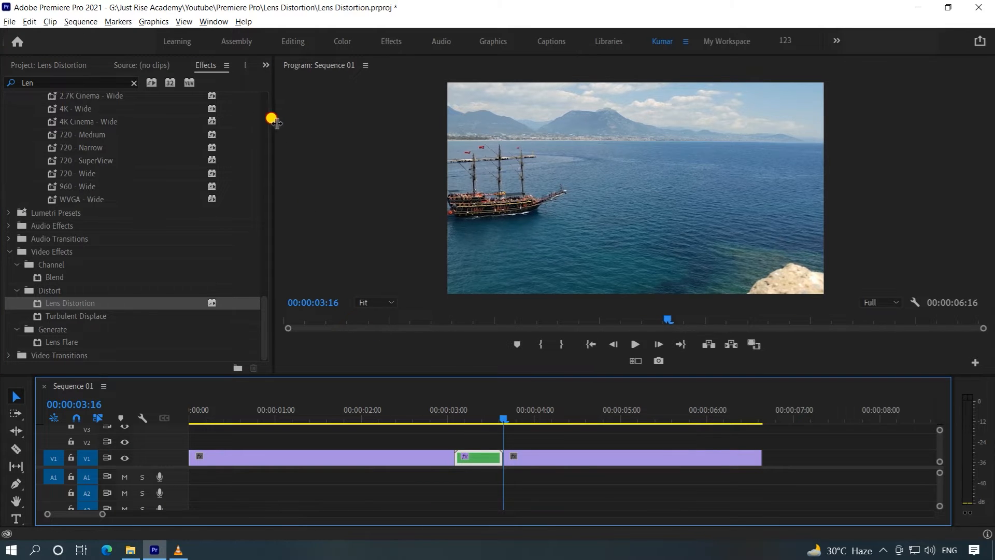
Start keyframing the nested clip's Lens Distortion Curvature at 00:00:03:03 with a value of 0
drag(274, 118, 315, 119)
click(256, 64)
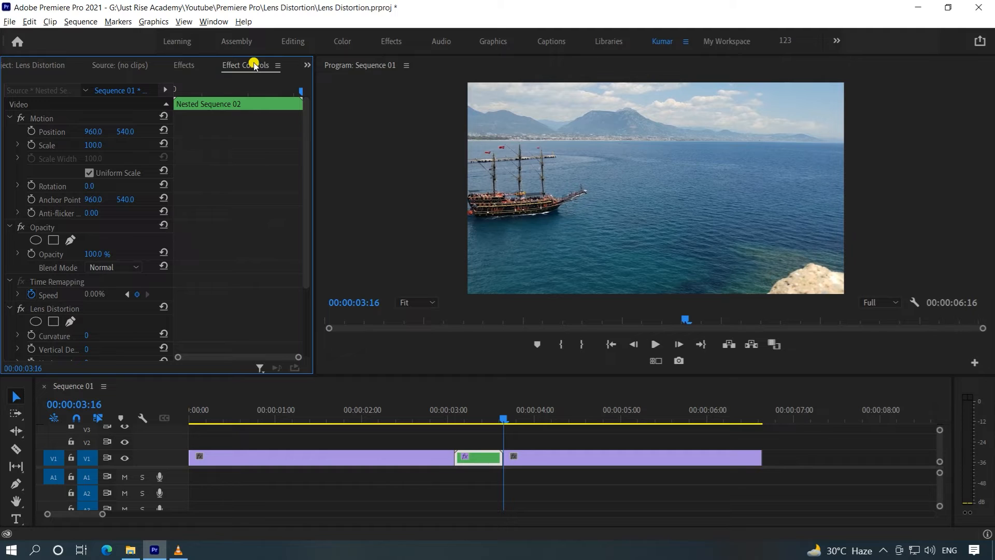
drag(306, 126, 295, 258)
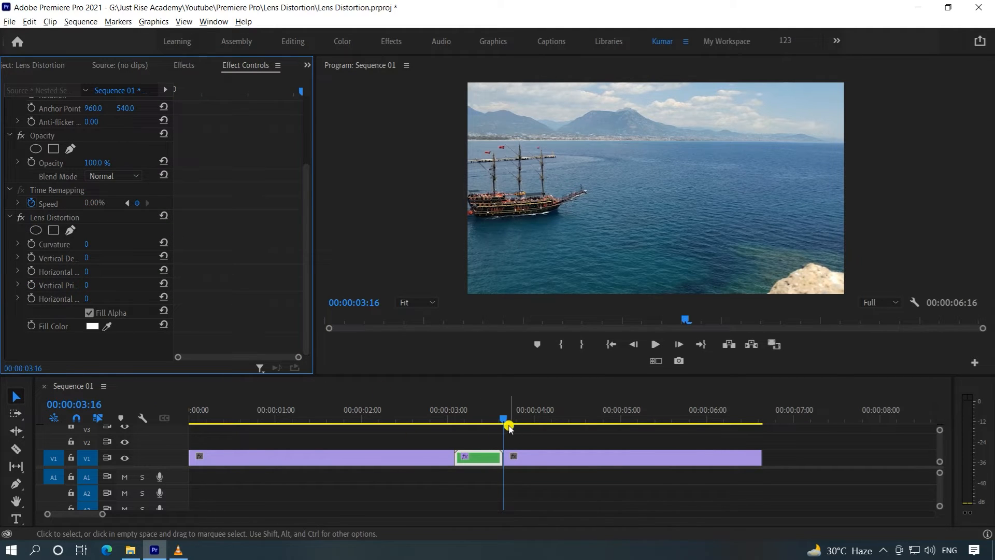
drag(501, 421, 459, 440)
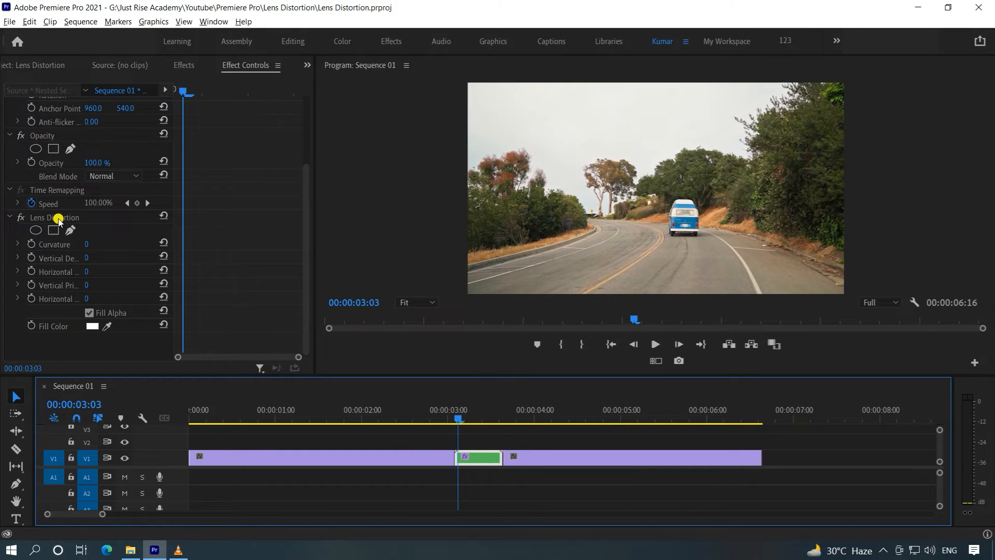
click(31, 245)
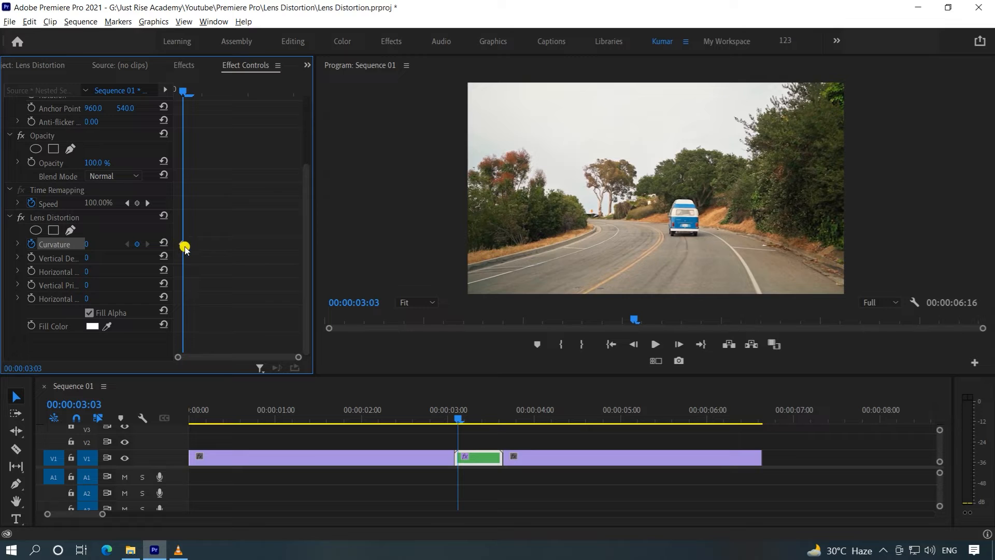
Add a Curvature keyframe of -80 at 00:00:03:10, where the road shot changes to the sea shot
drag(459, 420, 482, 423)
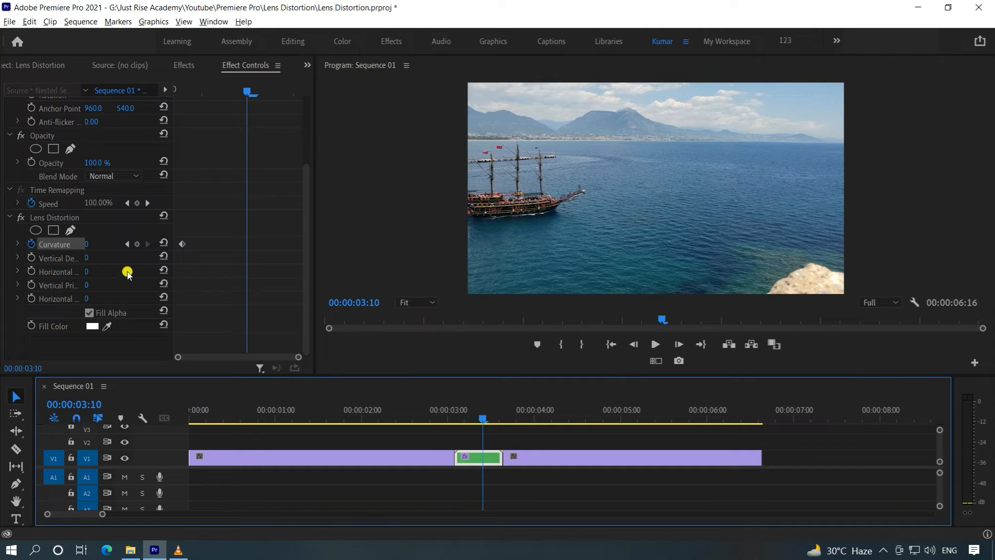
click(85, 245)
text(-9)
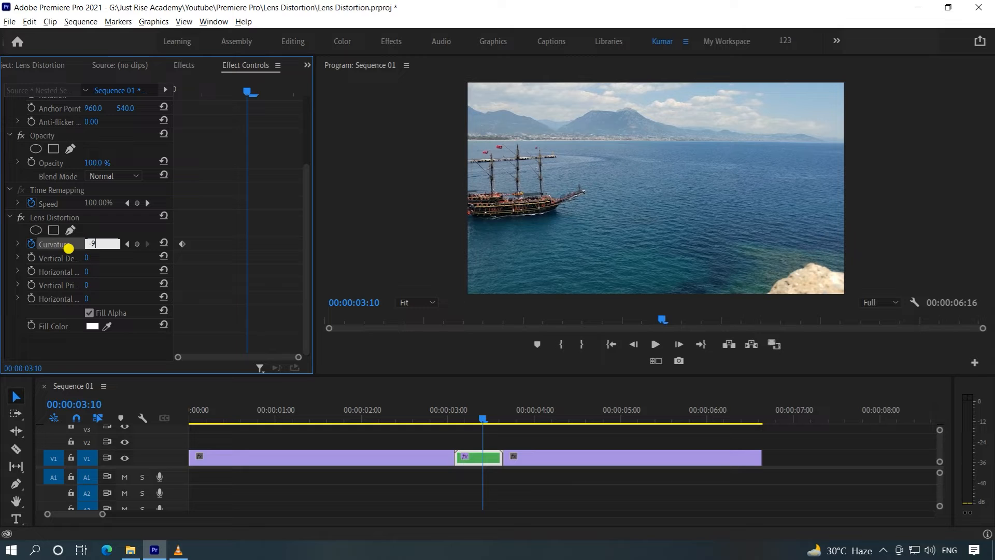
key(BackSpace)
text(80)
key(Return)
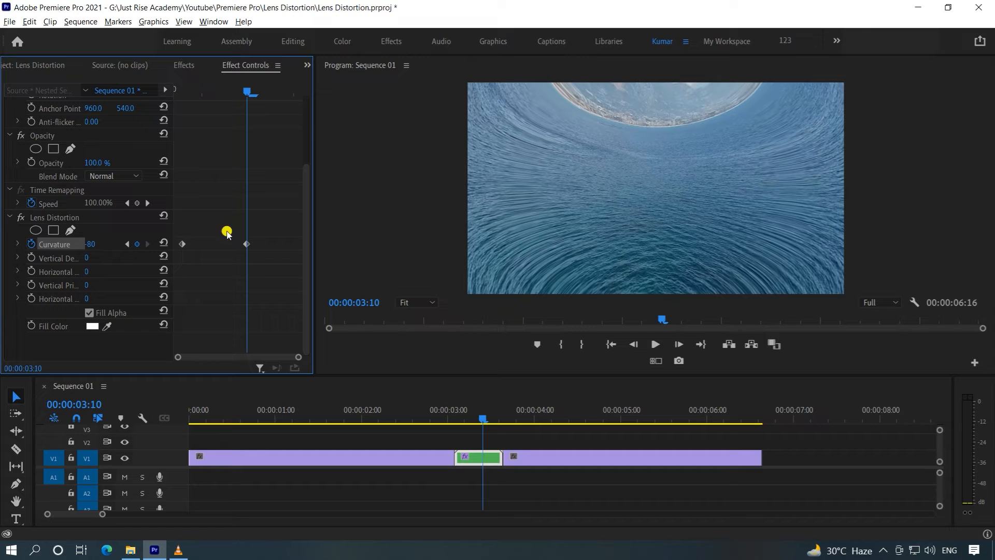
Add a closing Curvature keyframe of 0 at 00:00:03:15, near the end of the nested clip
drag(484, 417, 501, 429)
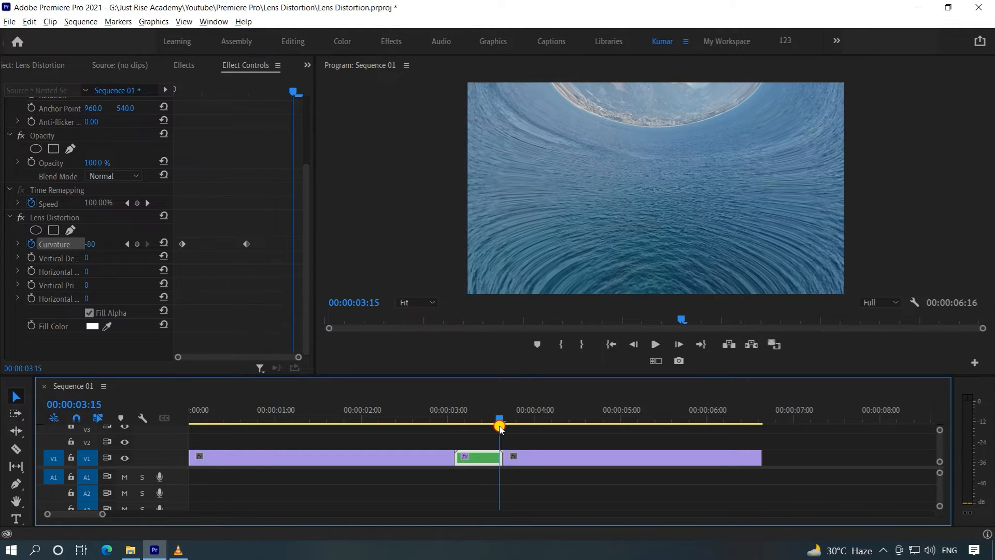
click(92, 244)
text(0)
key(Return)
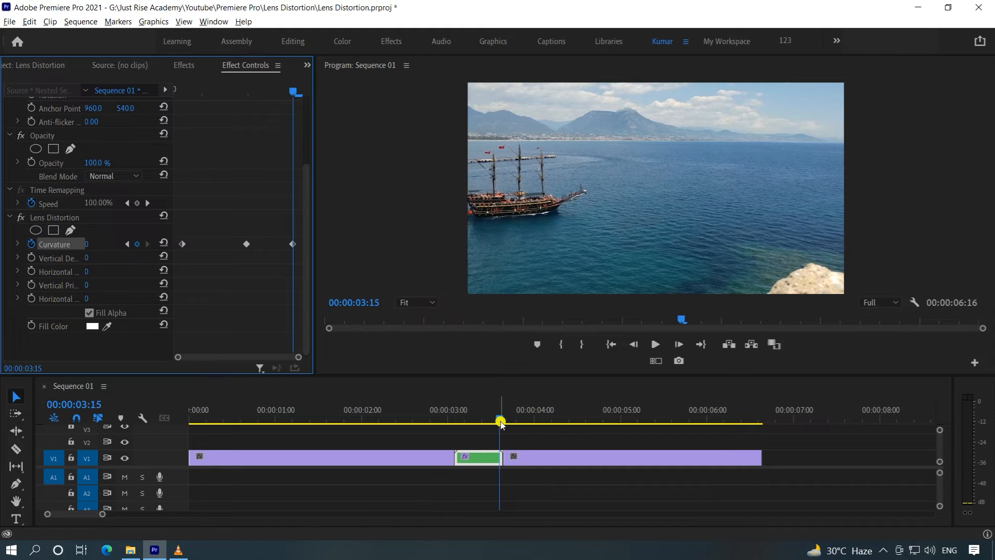
Play the sequence twice from before the nested clip to review the lens distortion transition
drag(501, 418, 289, 420)
key(space)
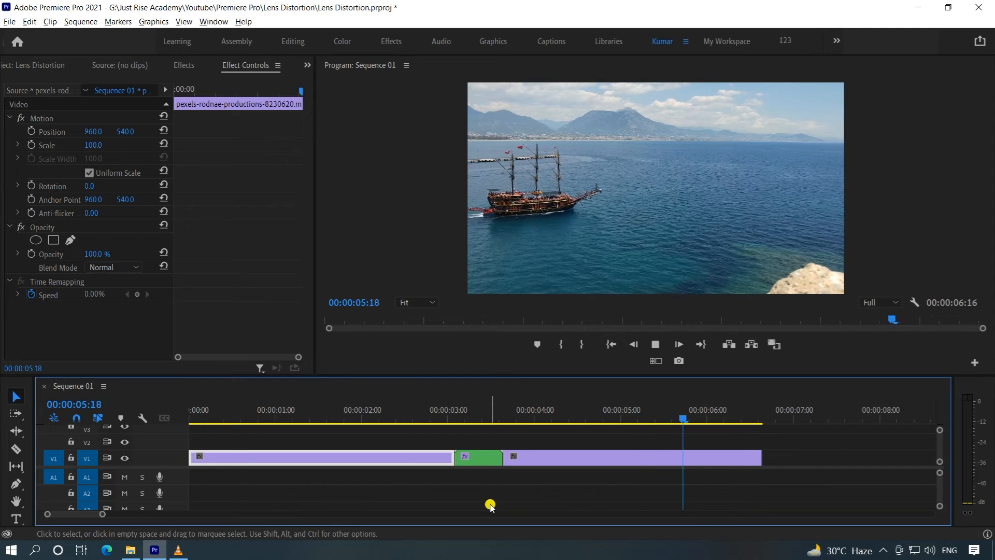
key(space)
drag(711, 418, 409, 453)
key(space)
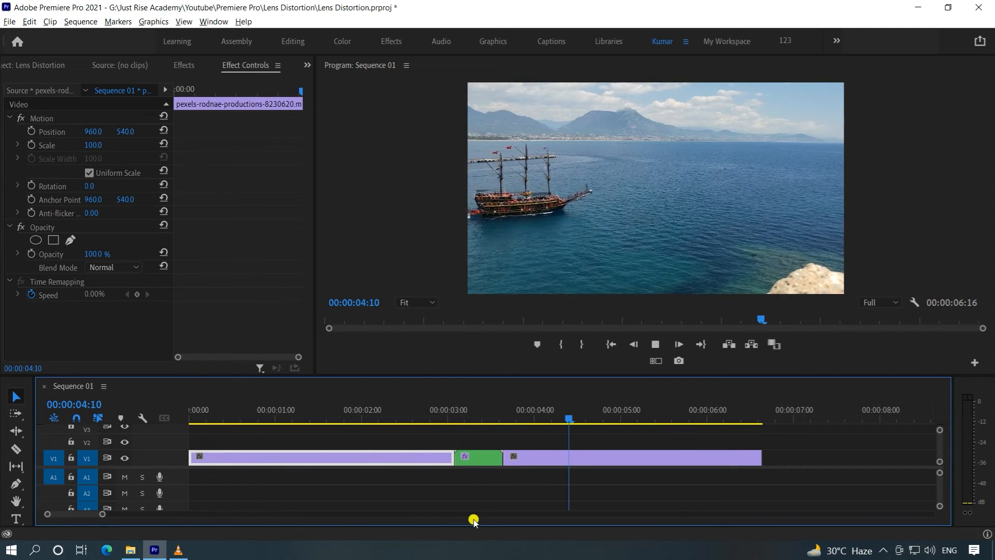